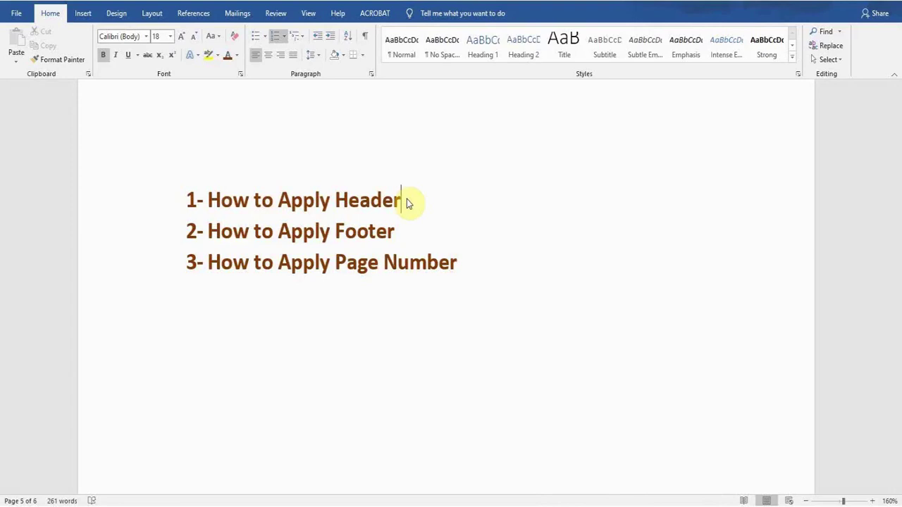
Insert a Blank header with its [Type here] placeholder after the word Header
key(Down)
key(Down)
key(Right)
key(Right)
key(Right)
key(Right)
key(Right)
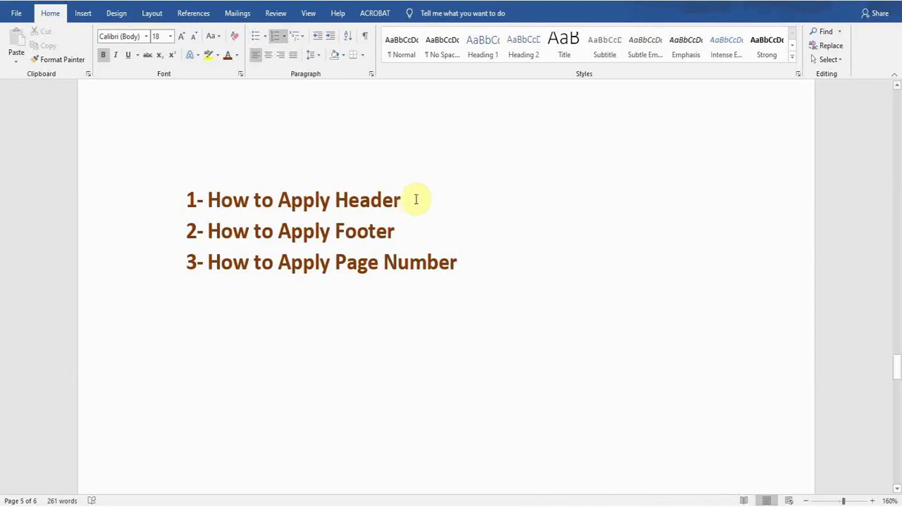
click(410, 199)
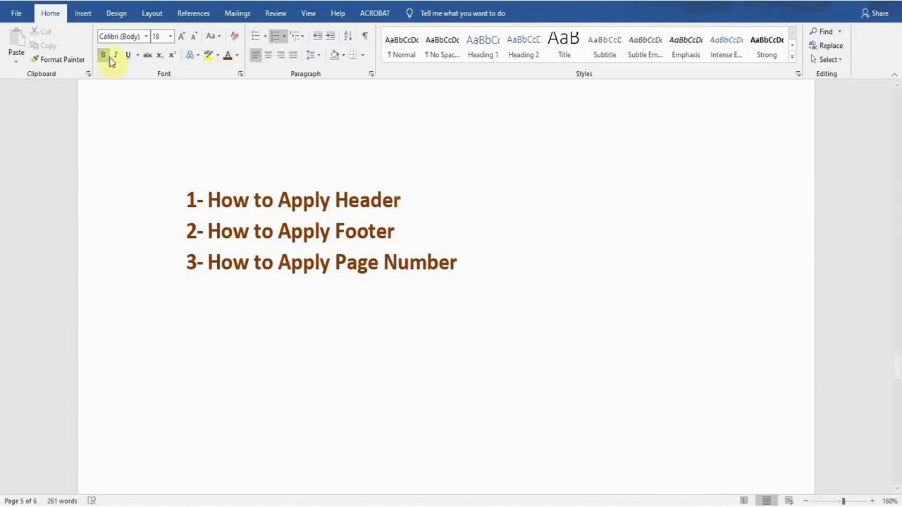
click(83, 14)
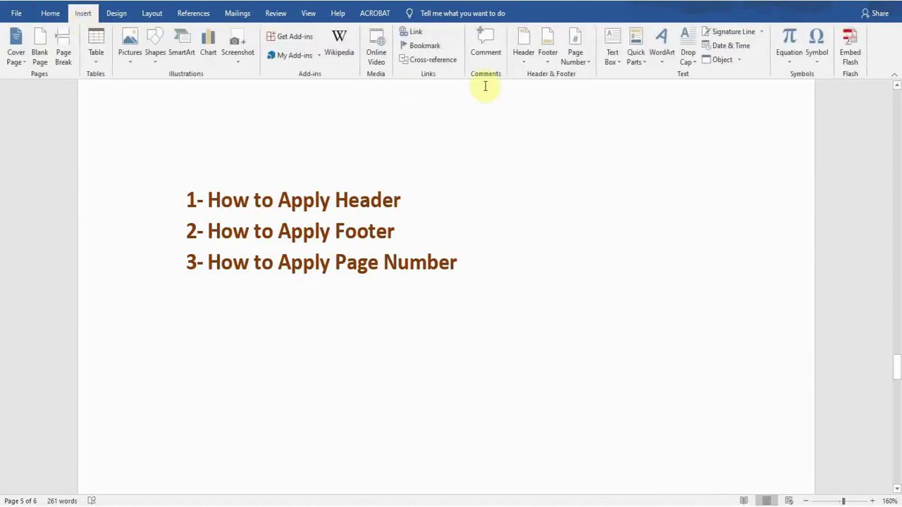
click(521, 62)
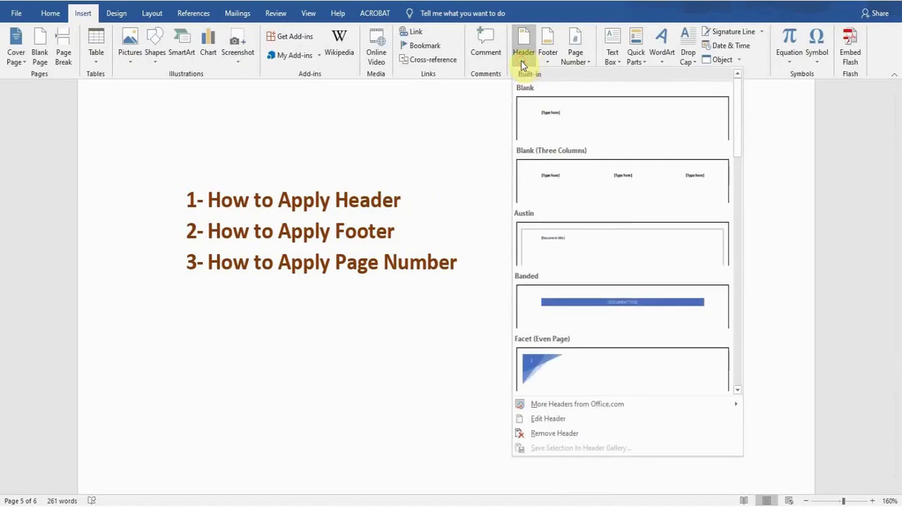
click(595, 121)
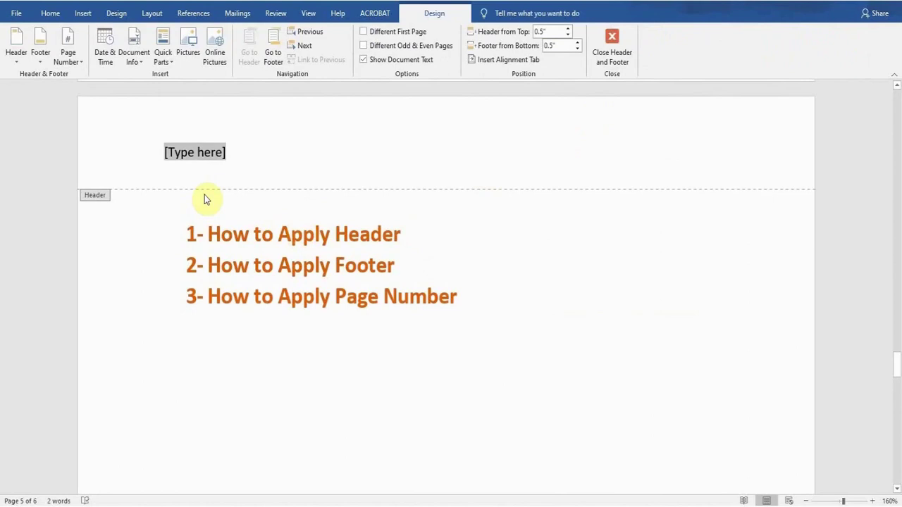
Type 'Document' in the header and make it bold, 12 pt, dark red and centred
text(Document)
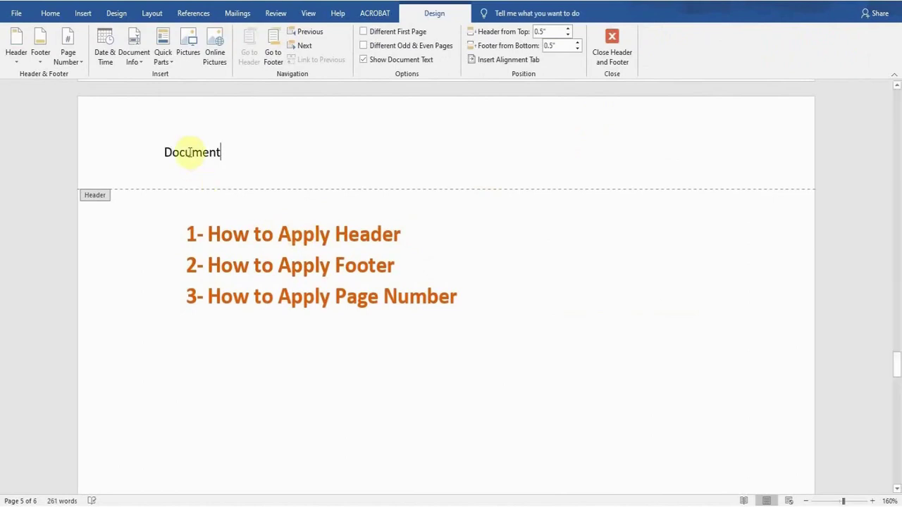
double_click(190, 154)
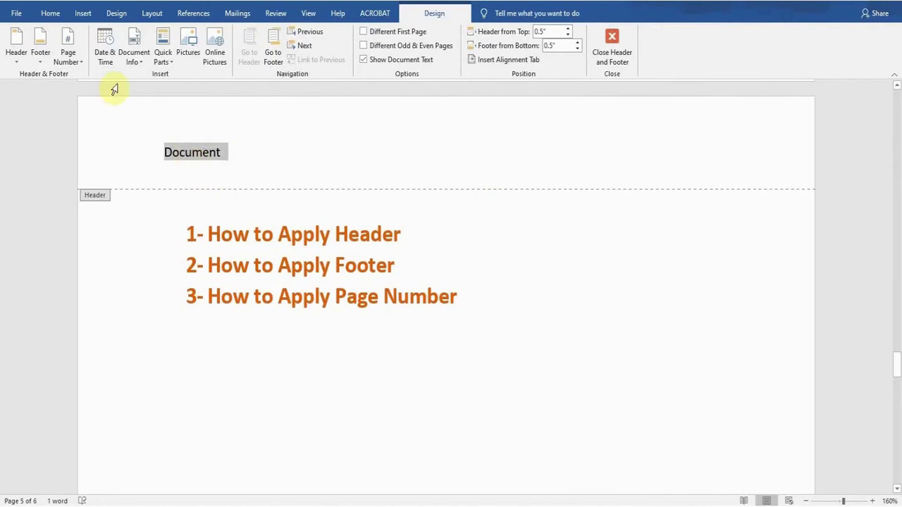
click(51, 20)
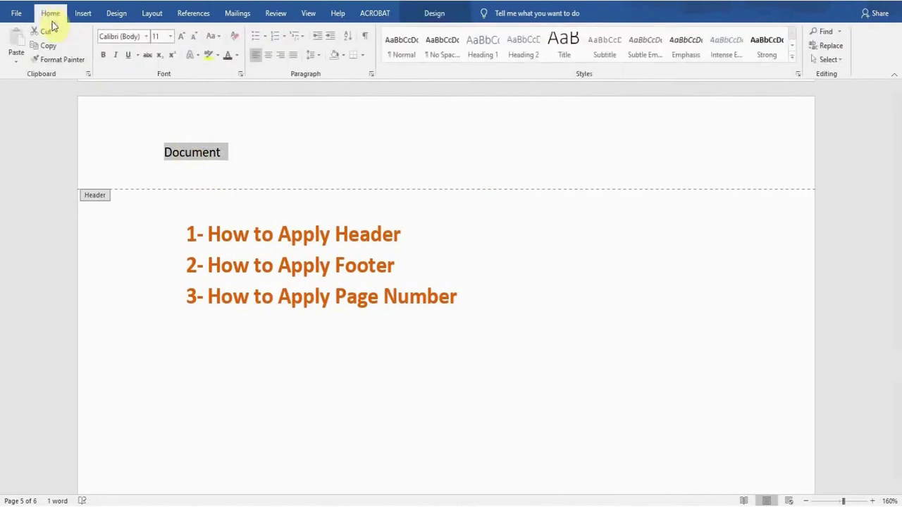
click(103, 60)
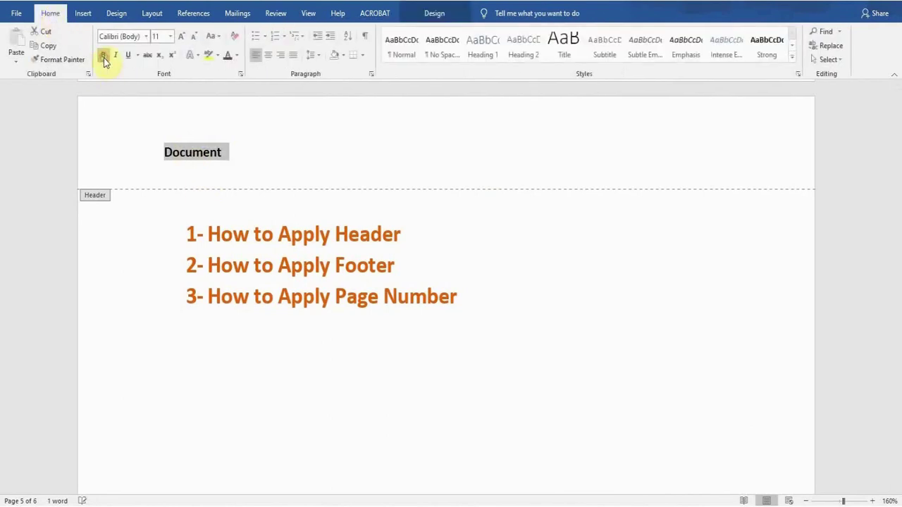
click(181, 36)
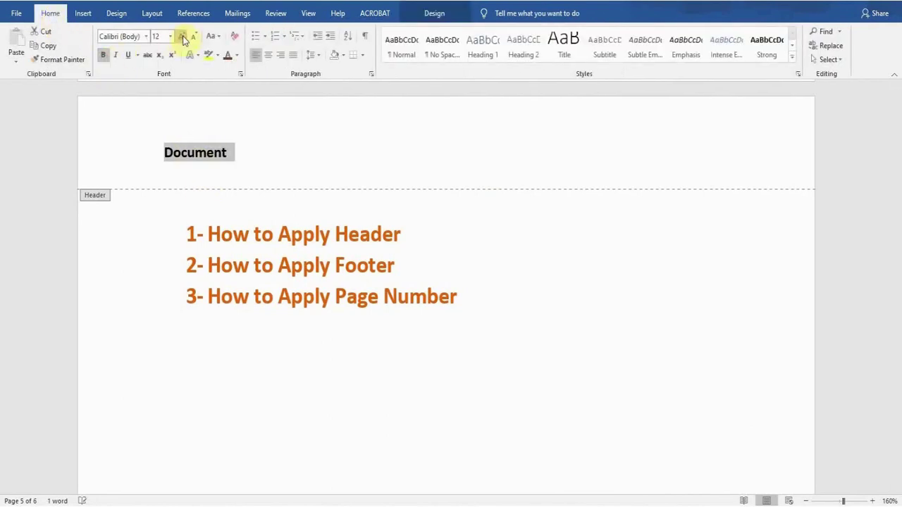
click(227, 56)
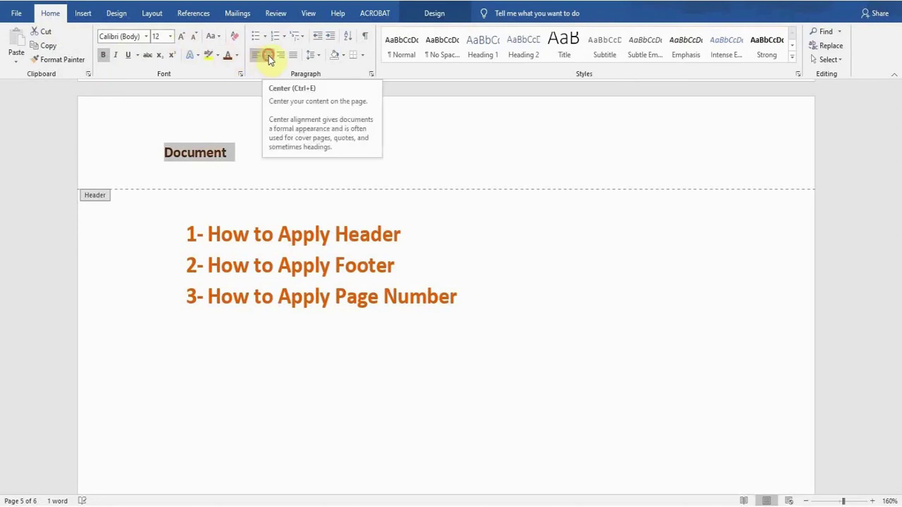
click(268, 56)
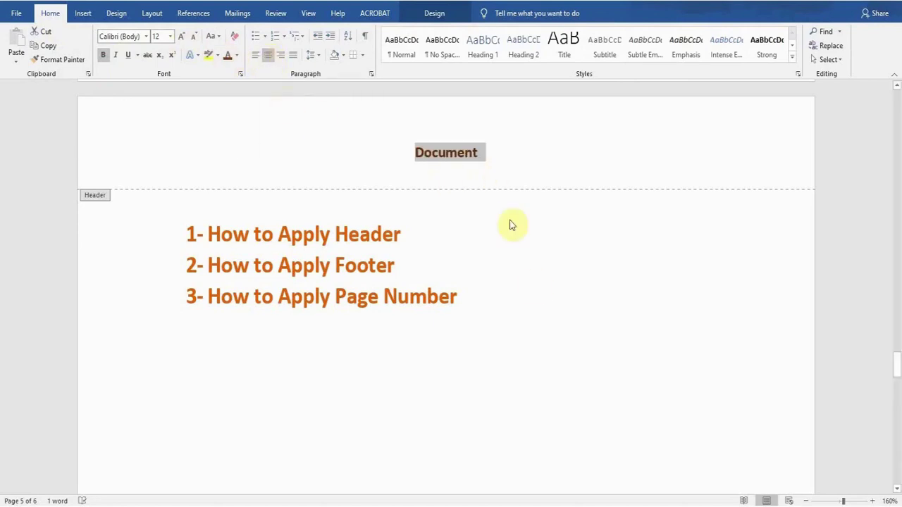
Close the header and scroll through the pages to check the 'Document' header
double_click(537, 330)
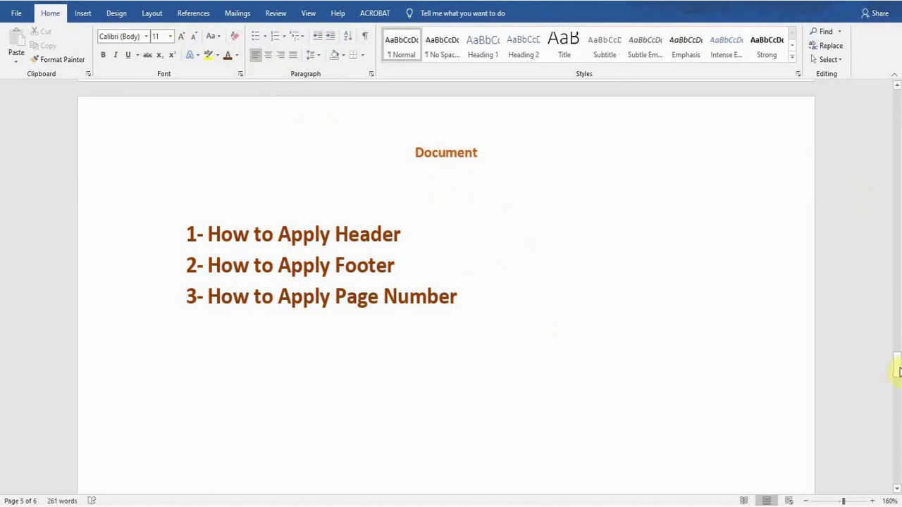
drag(897, 372, 897, 434)
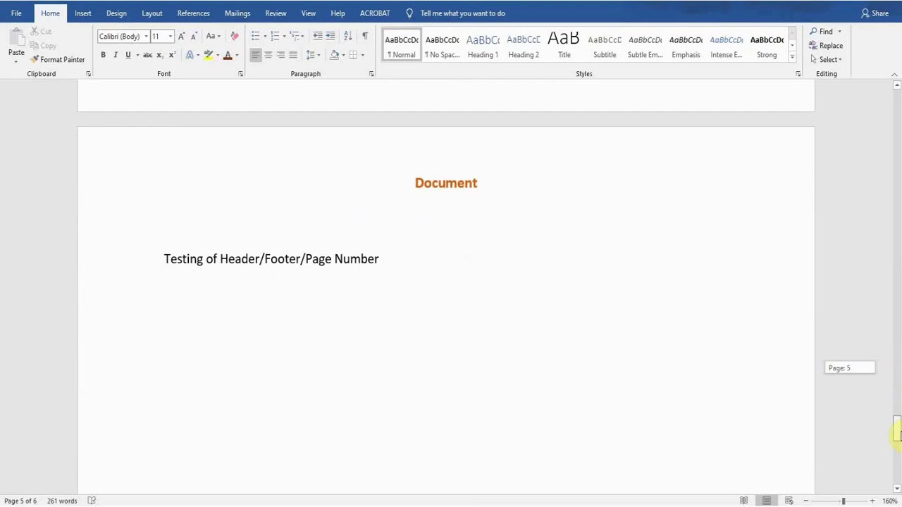
drag(897, 434, 898, 360)
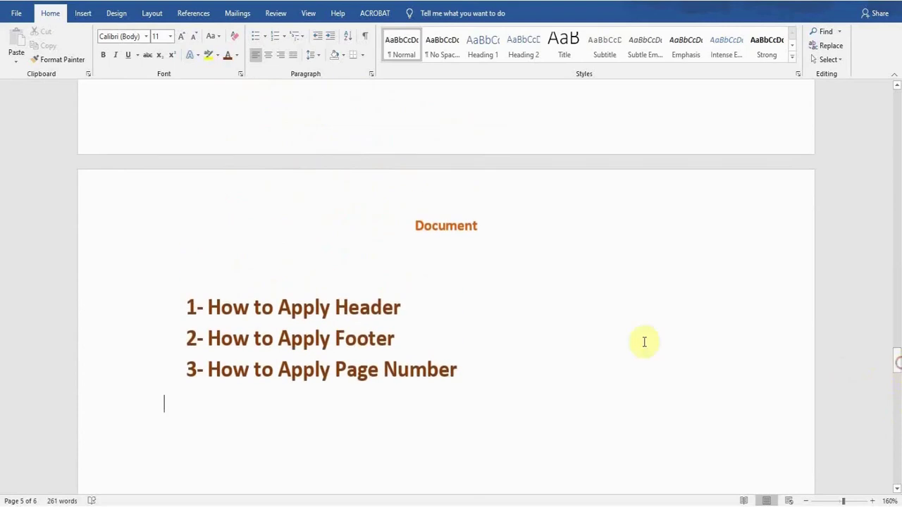
Edit the existing header to read 'Document1' and return to the body
click(413, 311)
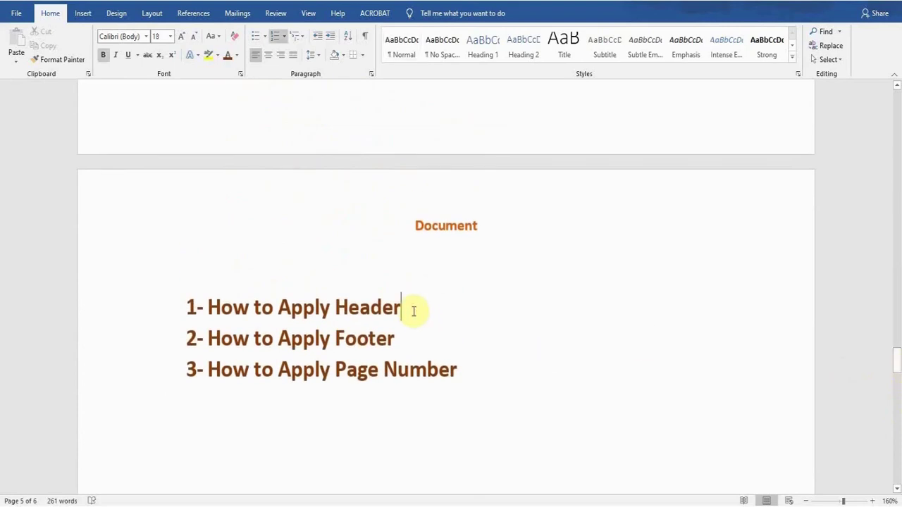
click(82, 16)
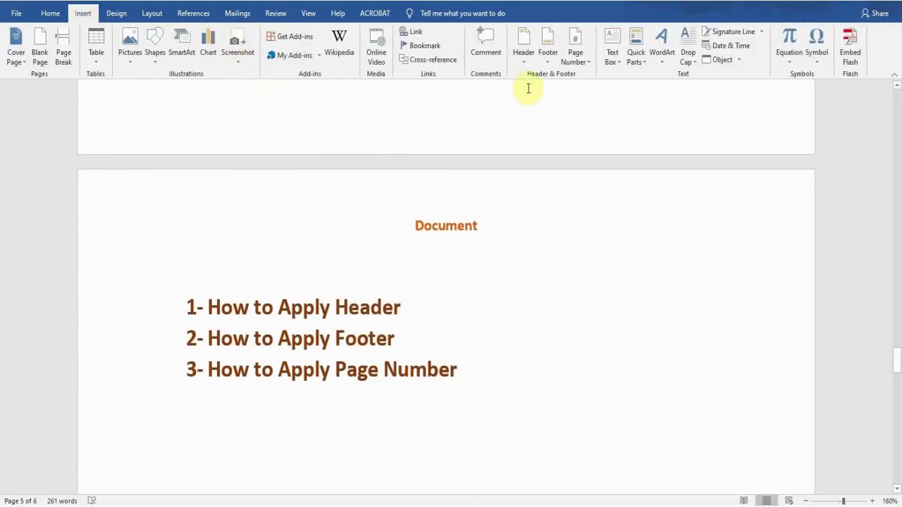
click(523, 63)
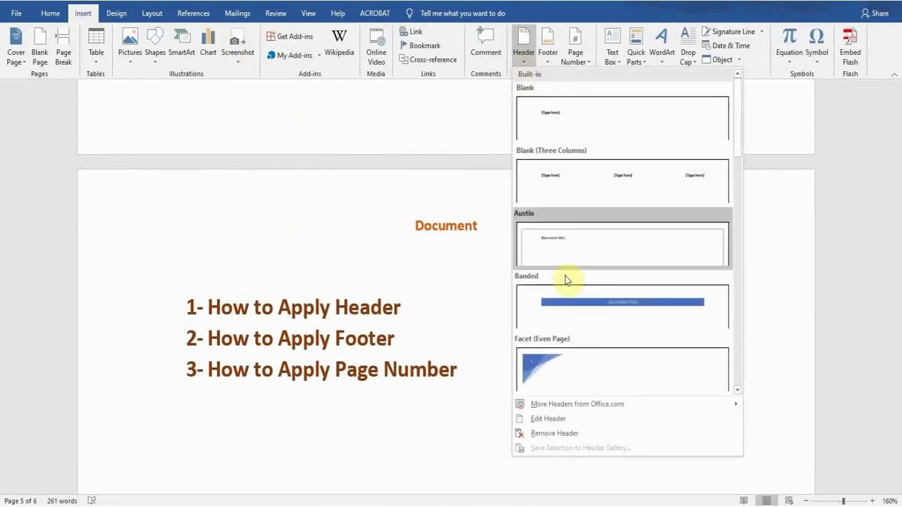
click(578, 420)
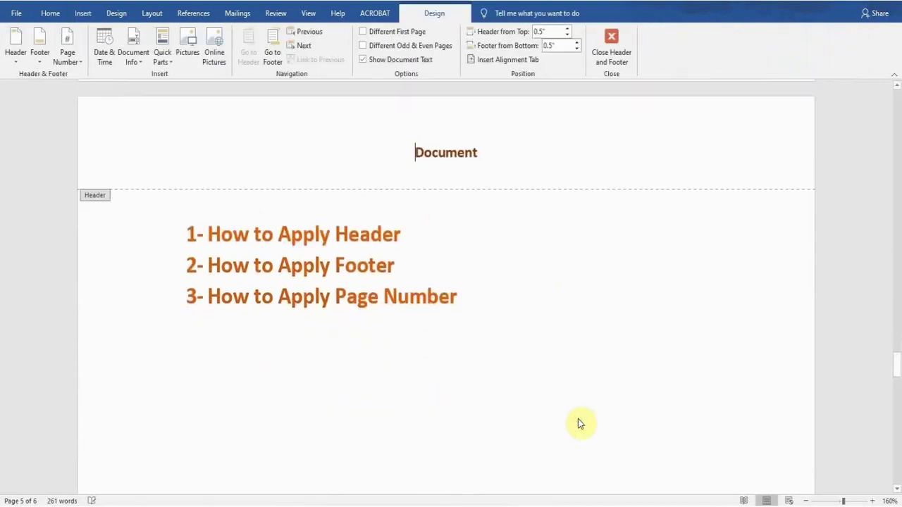
click(493, 153)
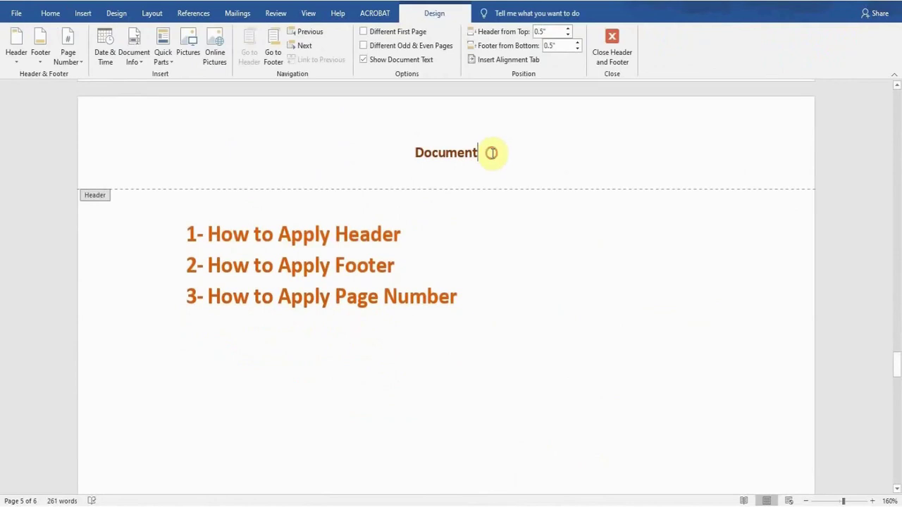
text(1)
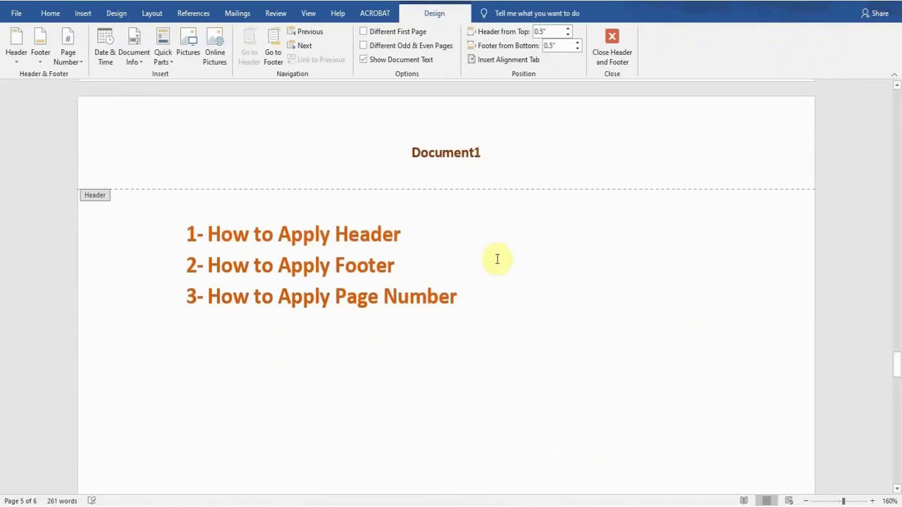
double_click(499, 355)
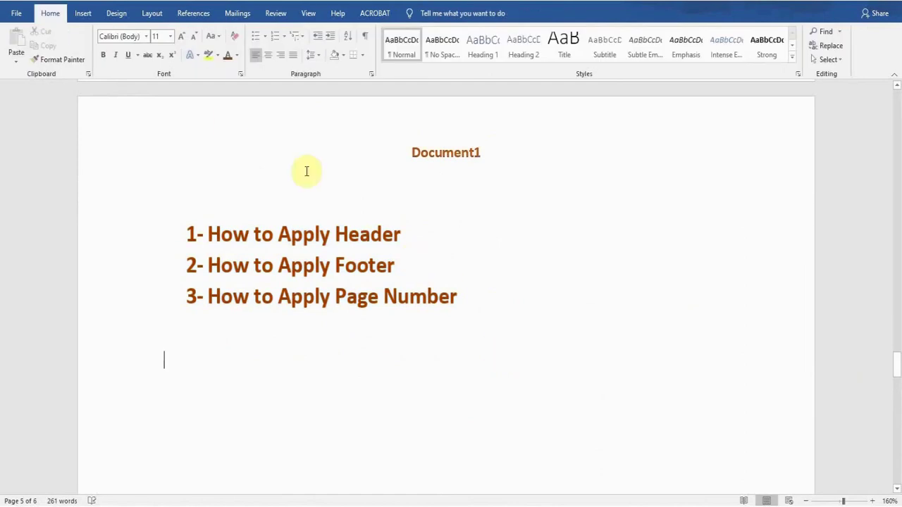
Remove the 'Document1' header from the document
click(82, 15)
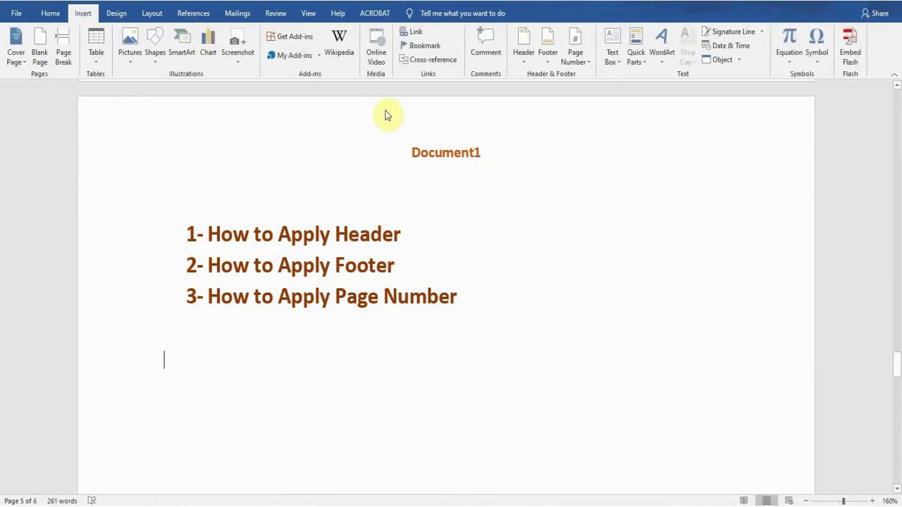
click(524, 64)
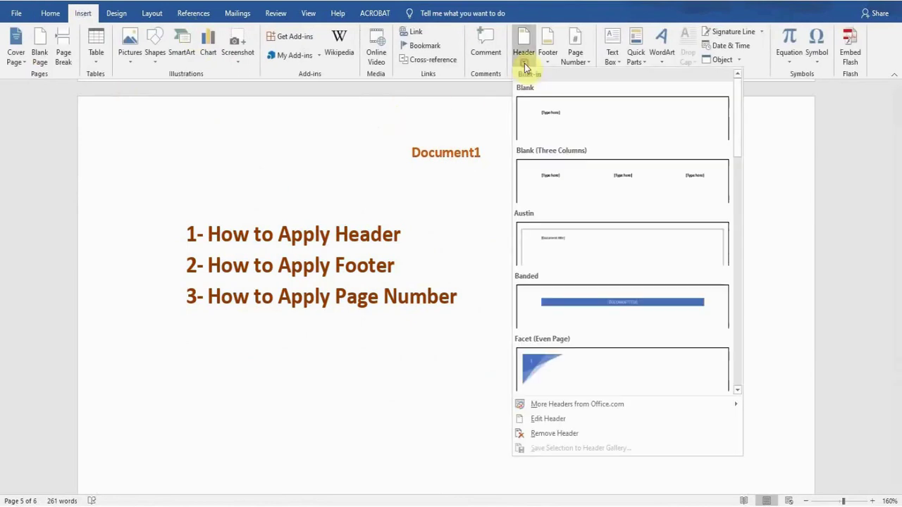
click(599, 435)
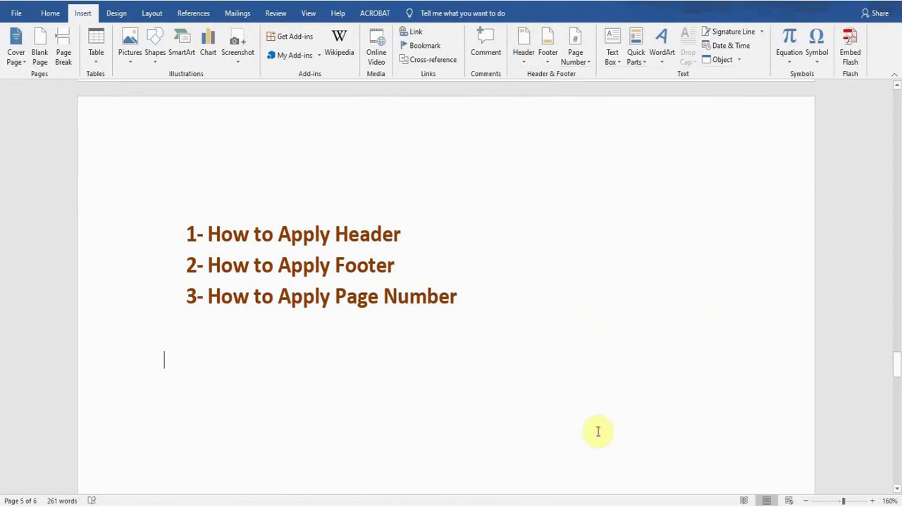
mouse_move(897, 363)
mouse_down()
mouse_move(897, 412)
mouse_move(896, 360)
mouse_up()
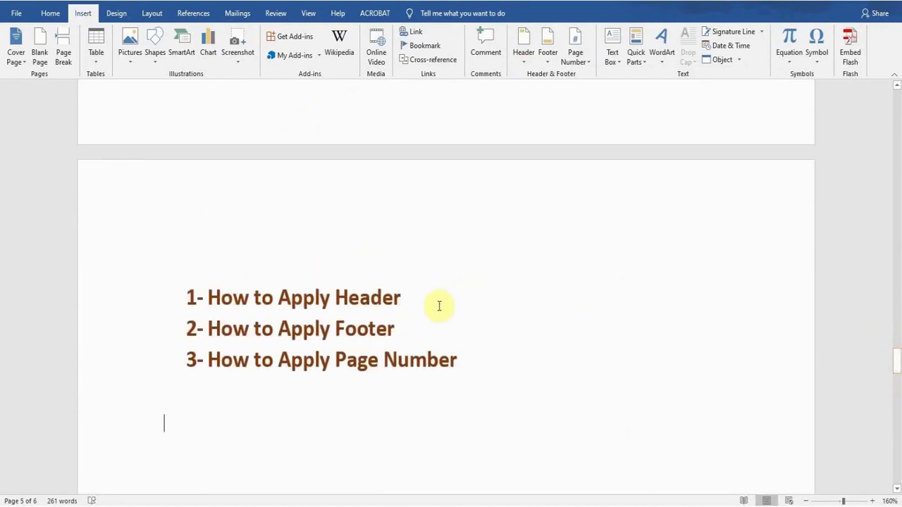
Insert a Blank footer after the word Footer
click(402, 326)
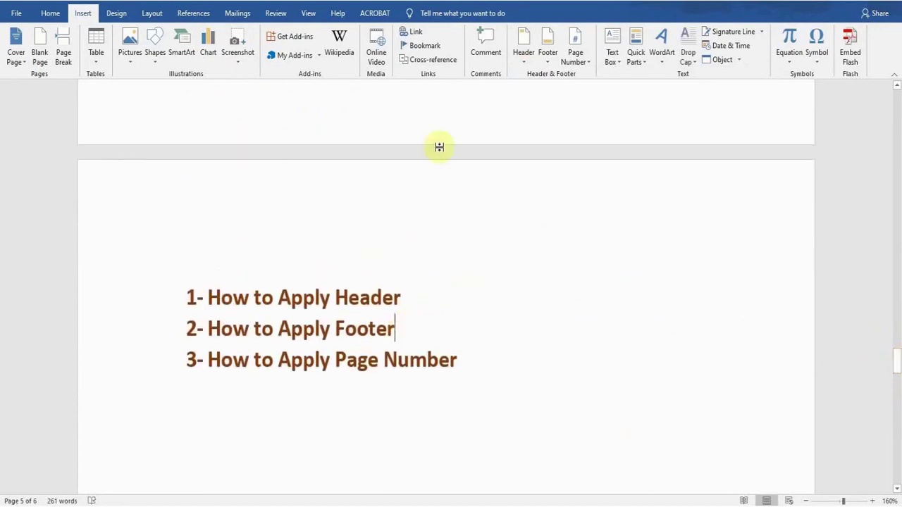
click(549, 62)
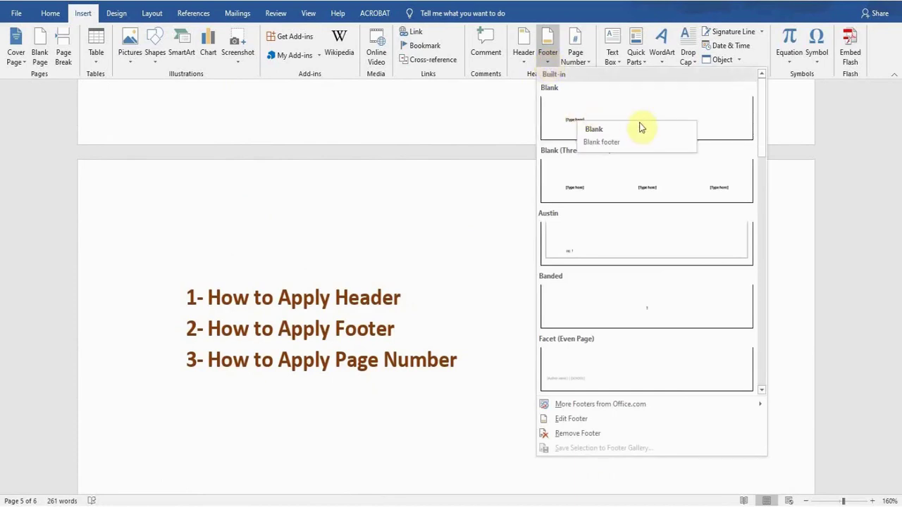
click(666, 119)
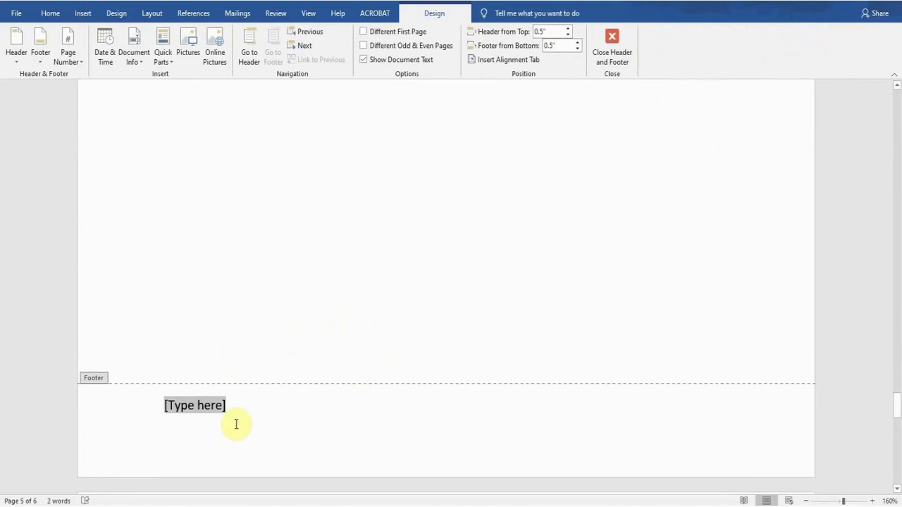
Type 'Confidential' in the footer and make it bold, underlined, 12 pt and centred
text(Co)
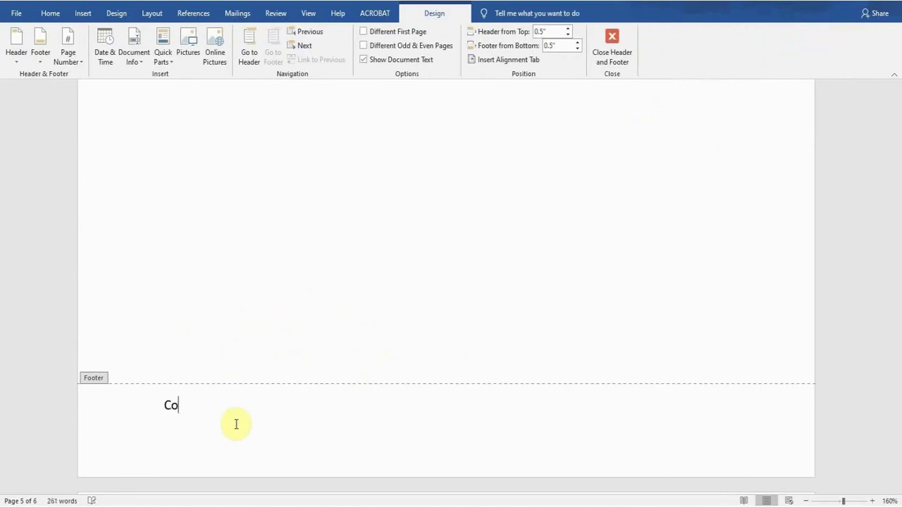
text(nfidential)
double_click(201, 406)
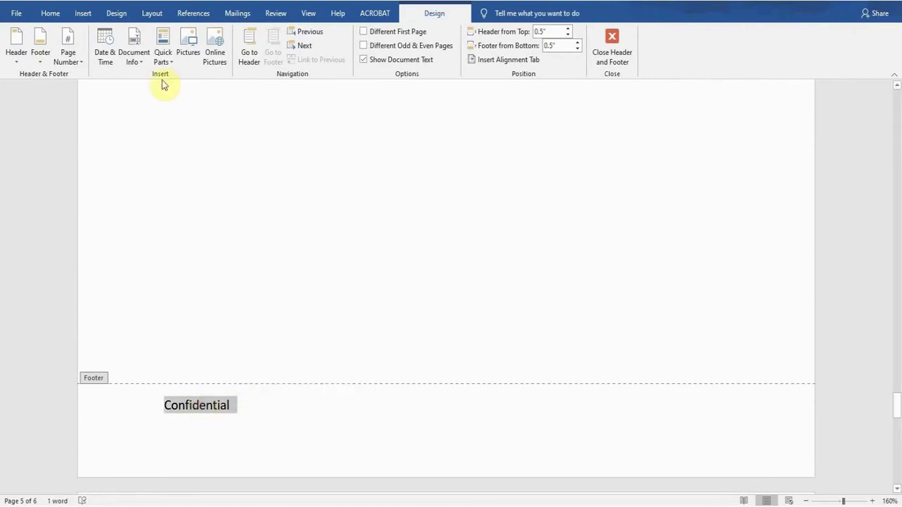
click(56, 17)
click(104, 56)
click(128, 55)
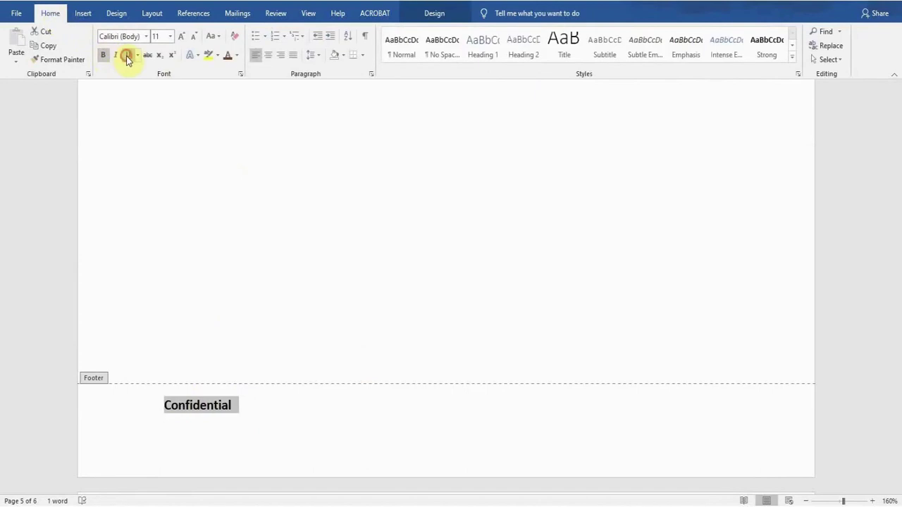
click(180, 36)
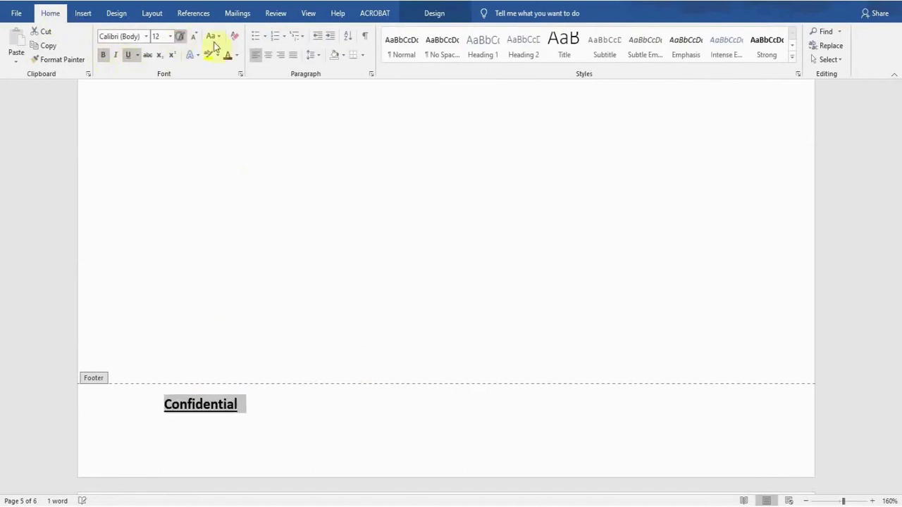
click(267, 56)
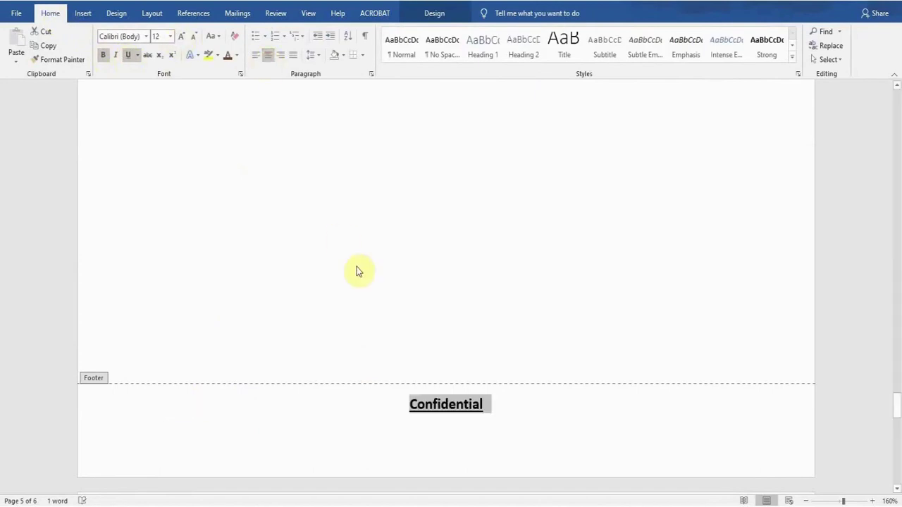
click(432, 231)
Edit the footer text to 'Confidential1' and close footer editing
double_click(432, 232)
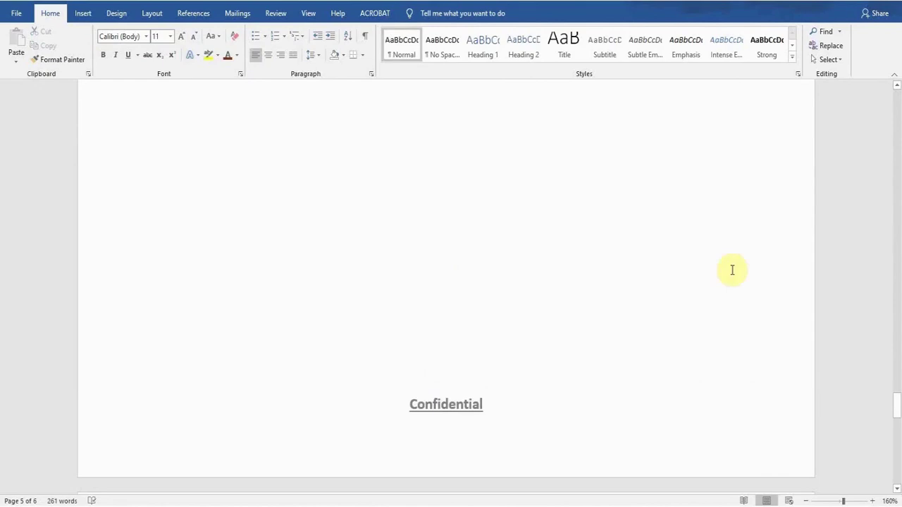
mouse_move(898, 407)
mouse_down()
mouse_move(897, 474)
mouse_move(897, 406)
mouse_up()
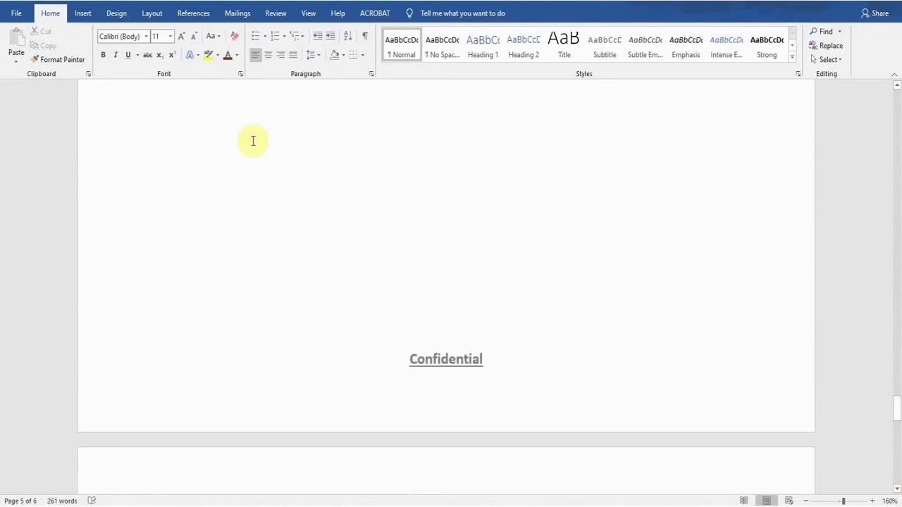
click(84, 13)
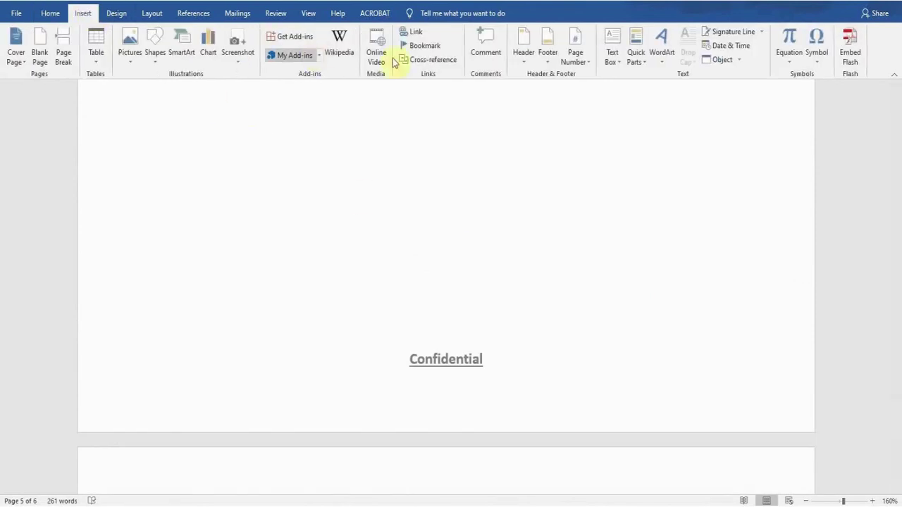
click(546, 64)
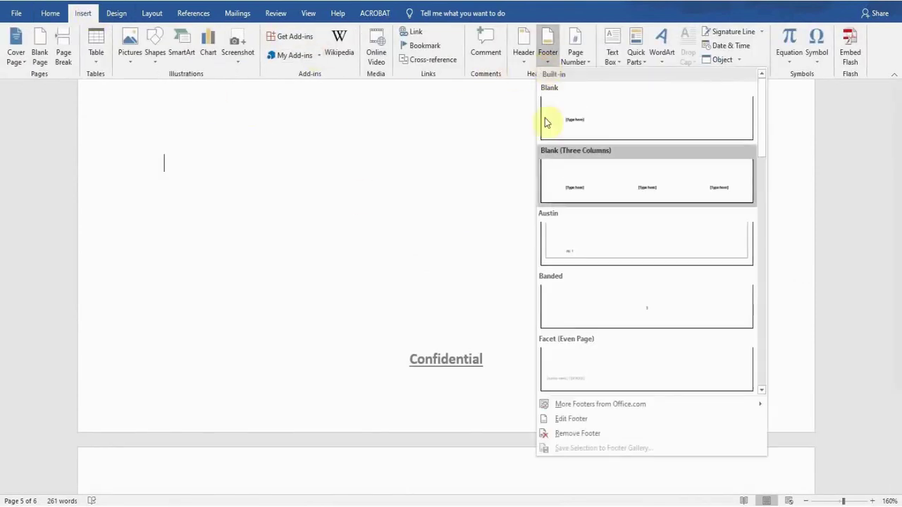
click(578, 420)
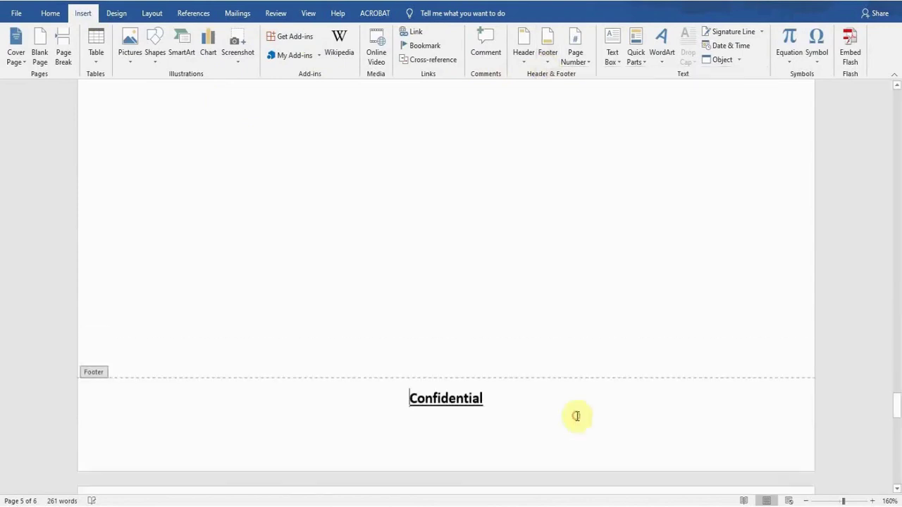
click(496, 409)
text(1)
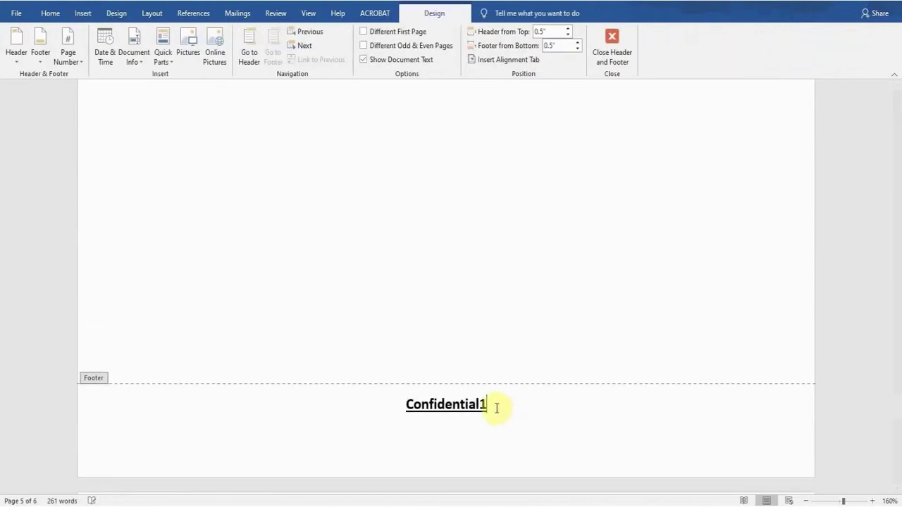
double_click(494, 203)
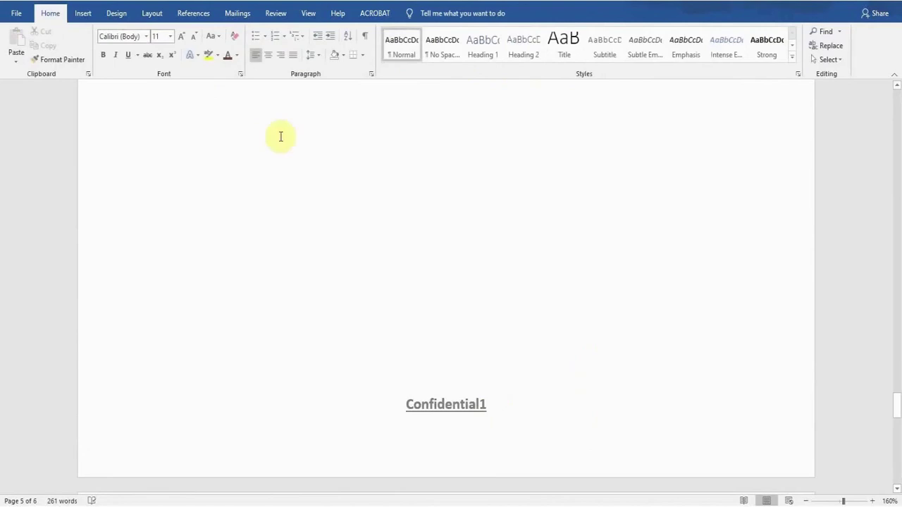
click(83, 14)
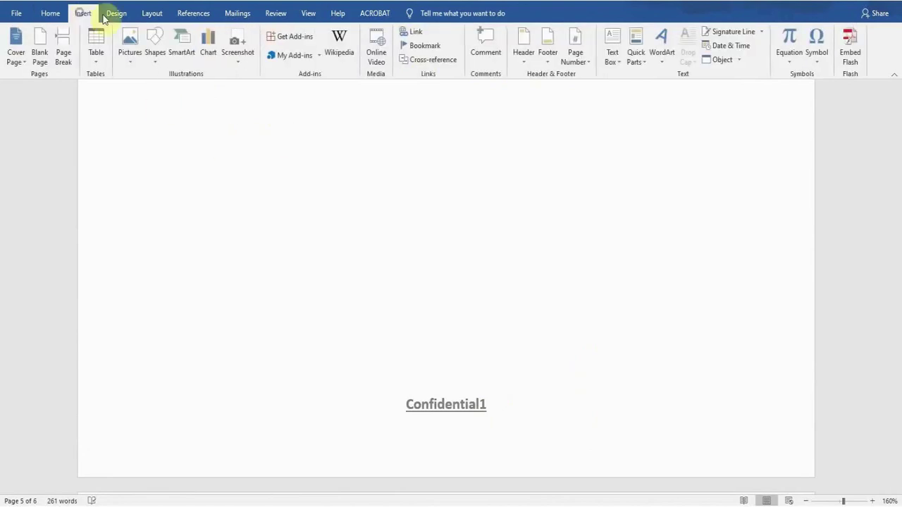
Remove the 'Confidential1' footer and scroll to the numbered headings page
click(548, 56)
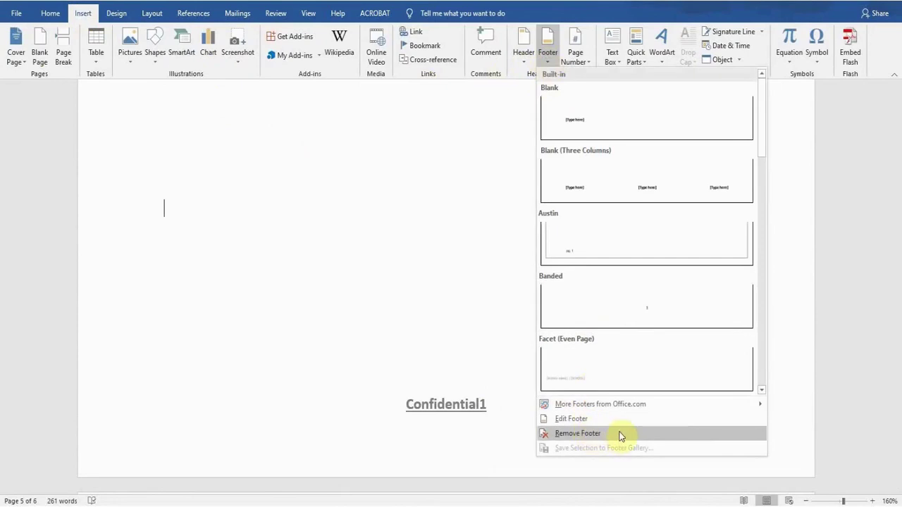
click(619, 434)
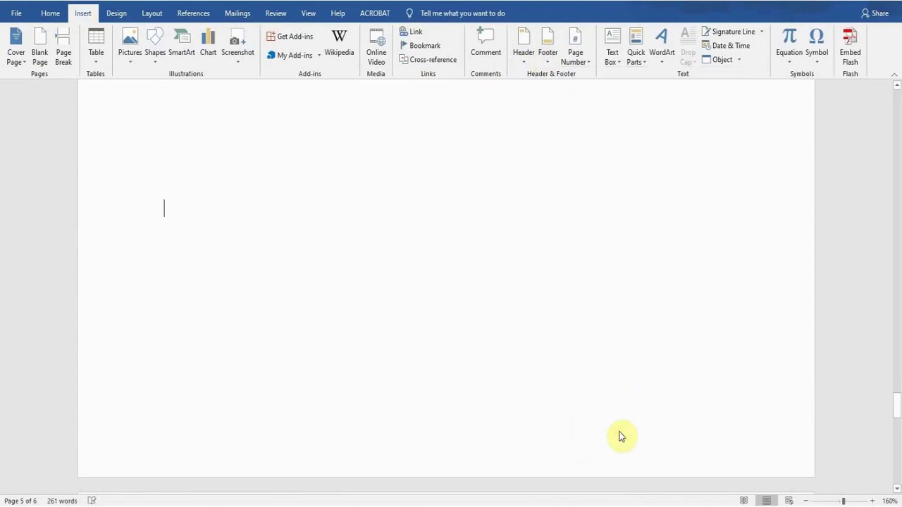
drag(896, 404, 895, 364)
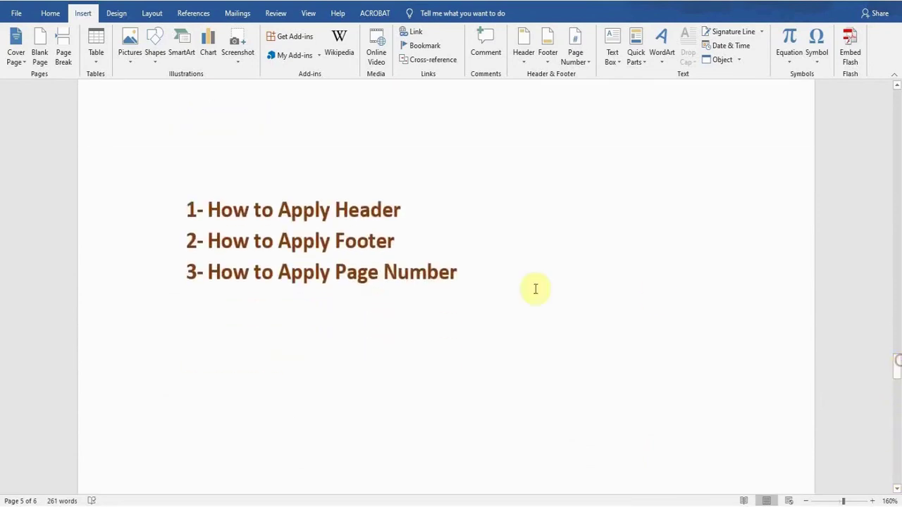
Add a Plain Number 2 page number centred at the bottom of the page
click(464, 273)
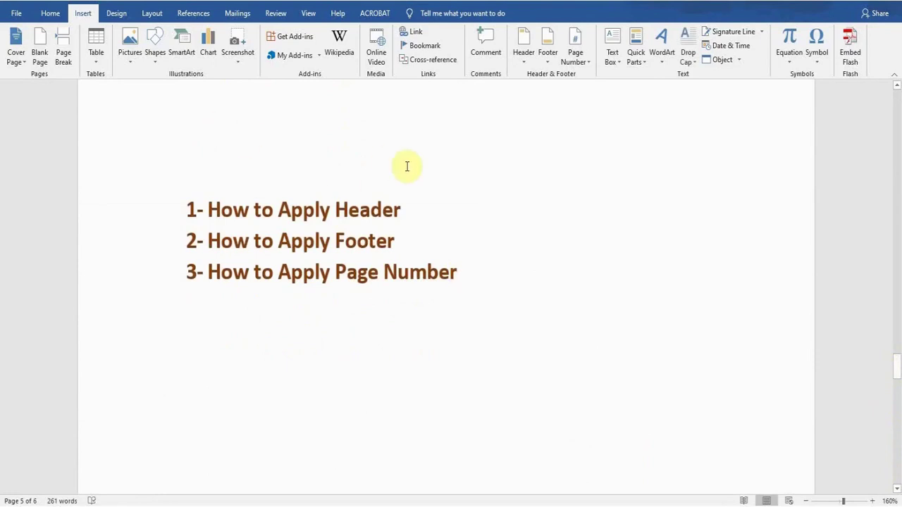
click(589, 64)
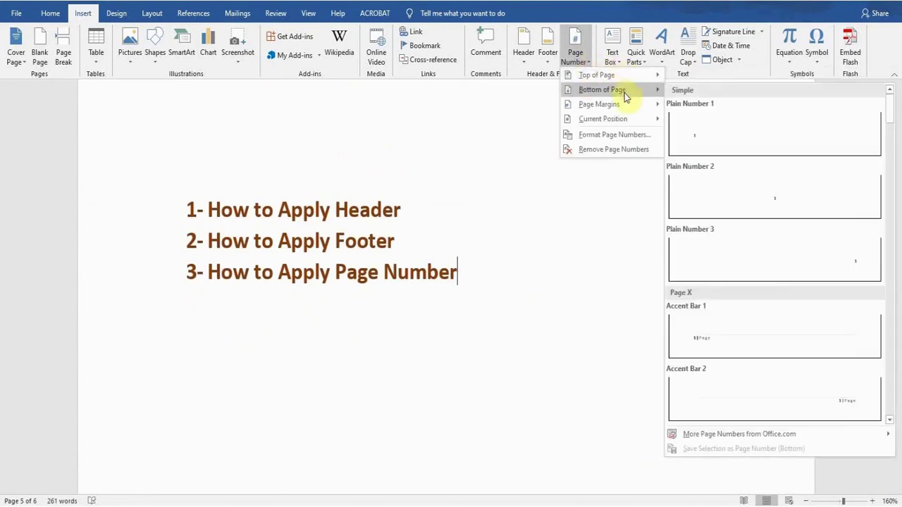
mouse_move(626, 119)
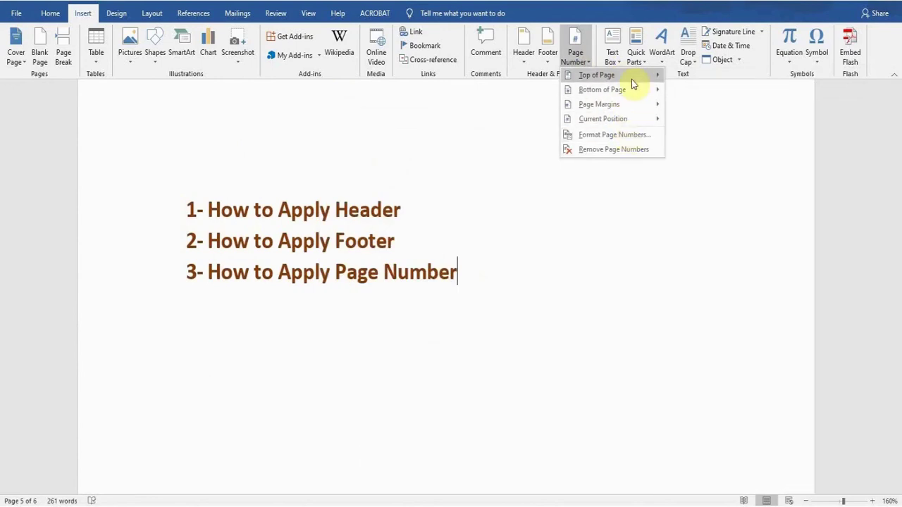
mouse_move(633, 95)
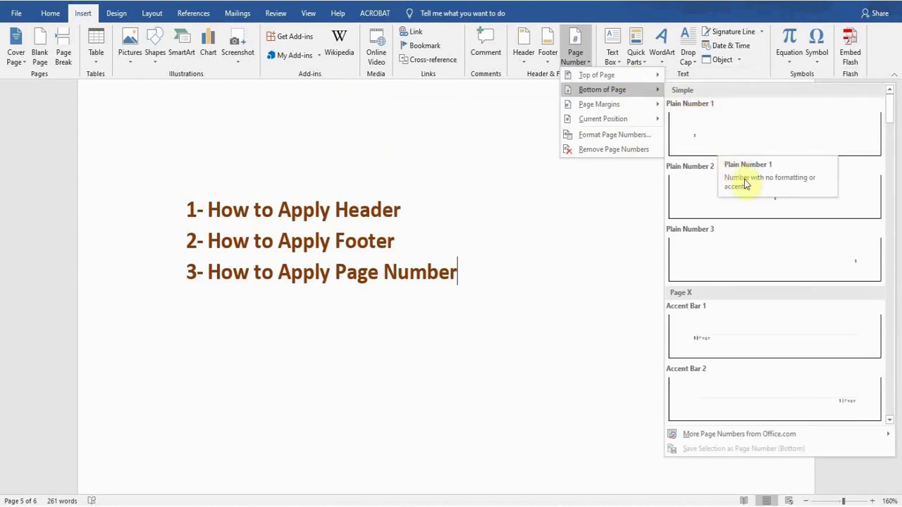
click(778, 201)
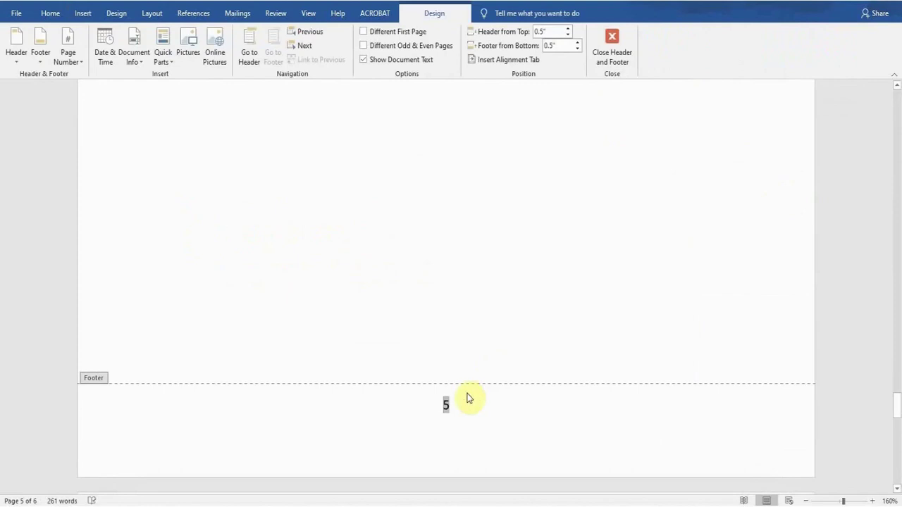
Format footer page number 5 as bold, underlined and orange, then close the footer
double_click(446, 404)
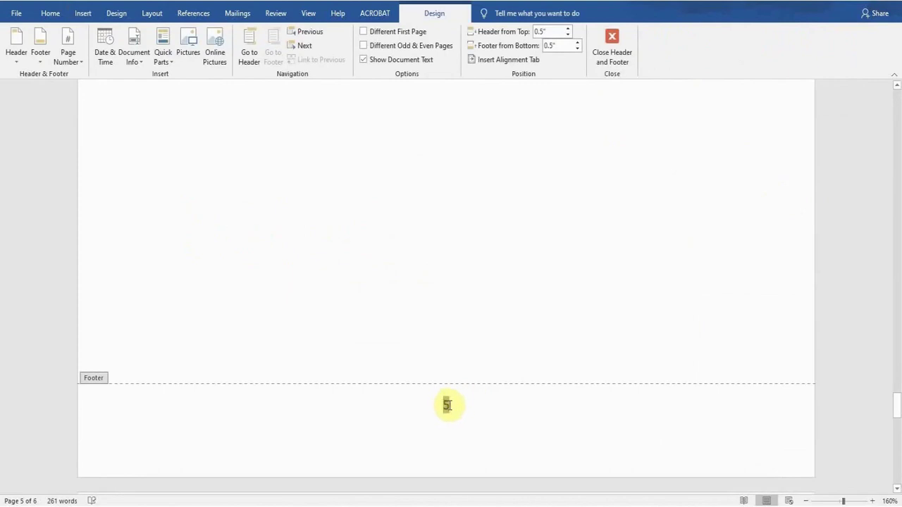
click(50, 14)
click(102, 56)
click(127, 55)
click(227, 57)
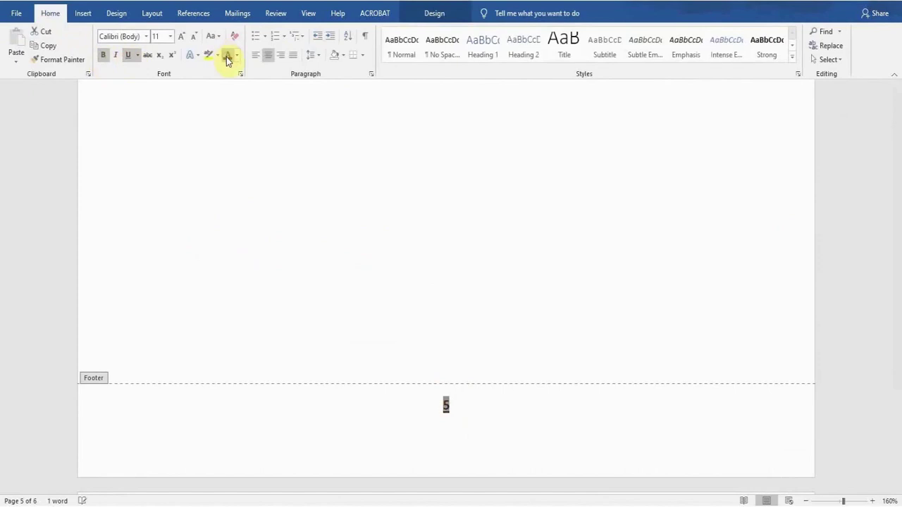
double_click(454, 210)
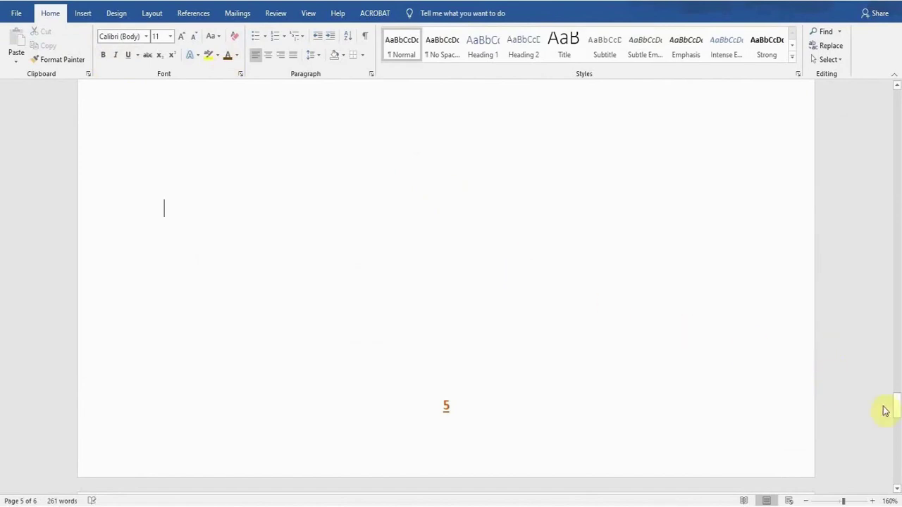
Clear all page numbers using Remove Page Numbers from the Insert Page Number menu
drag(898, 409, 897, 365)
click(460, 293)
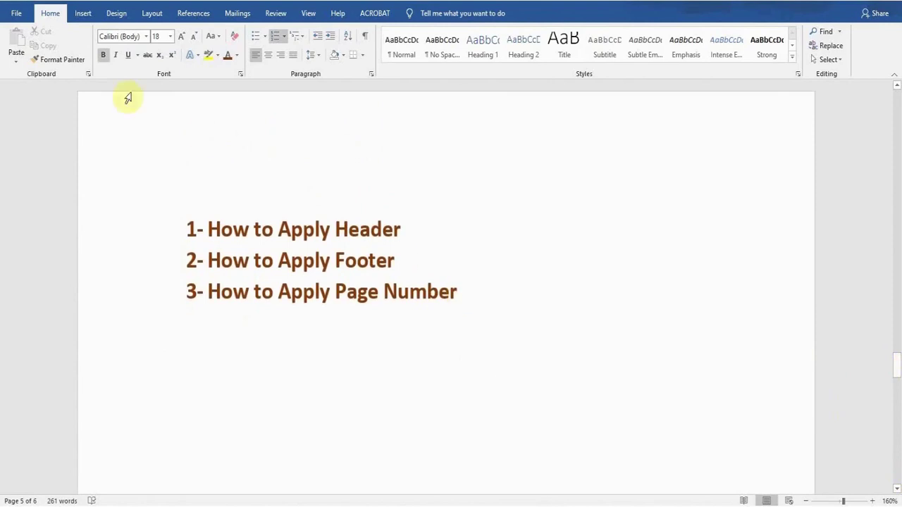
click(83, 13)
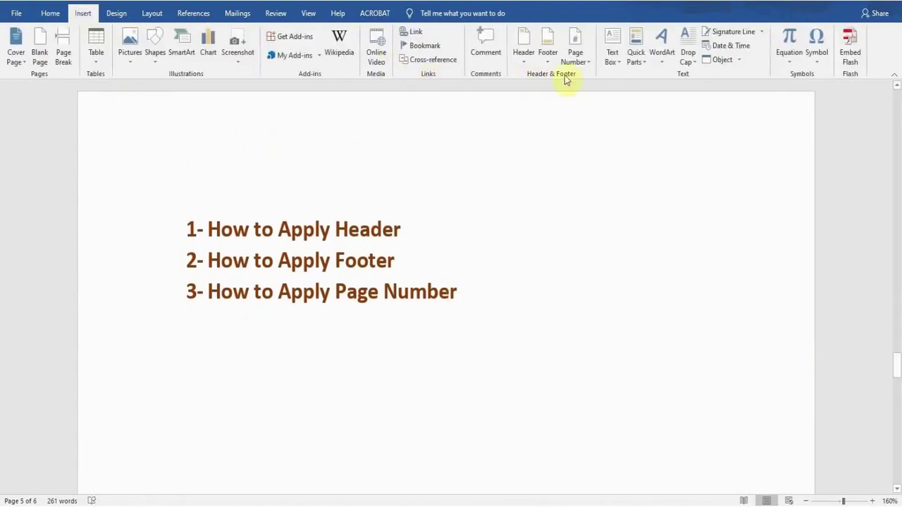
click(580, 62)
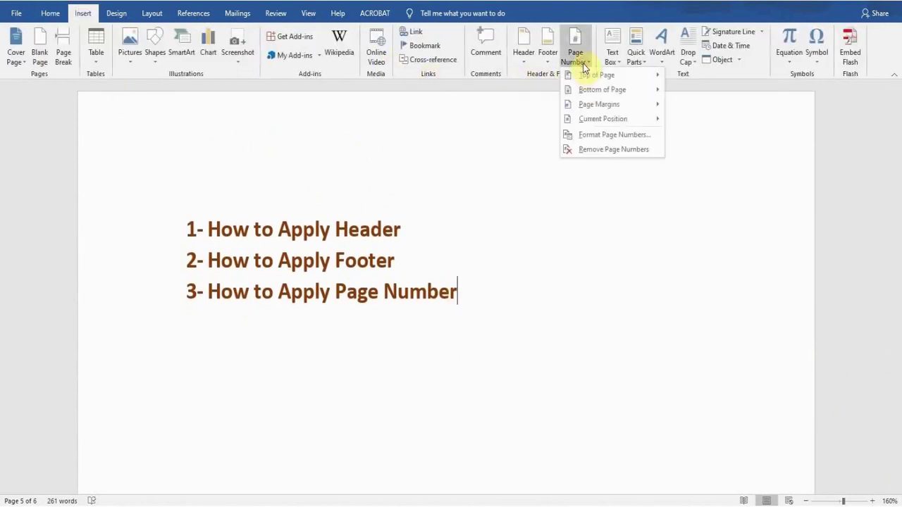
click(629, 150)
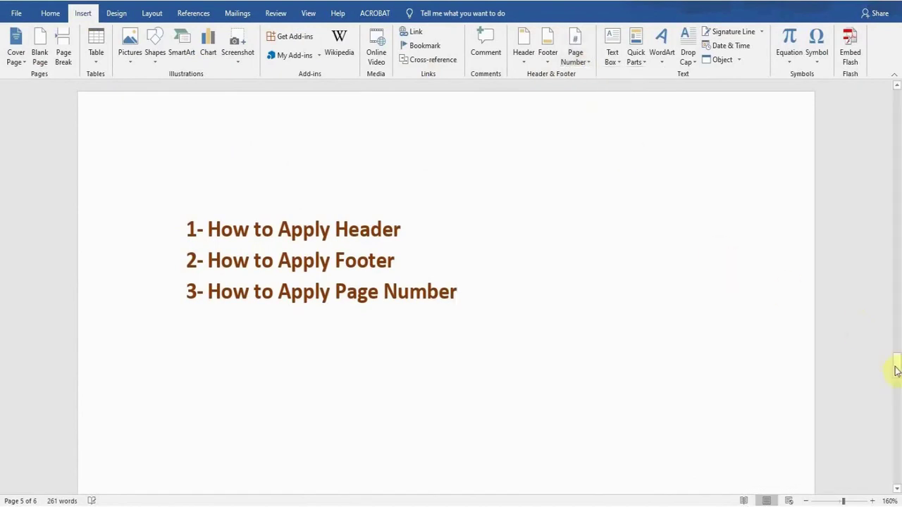